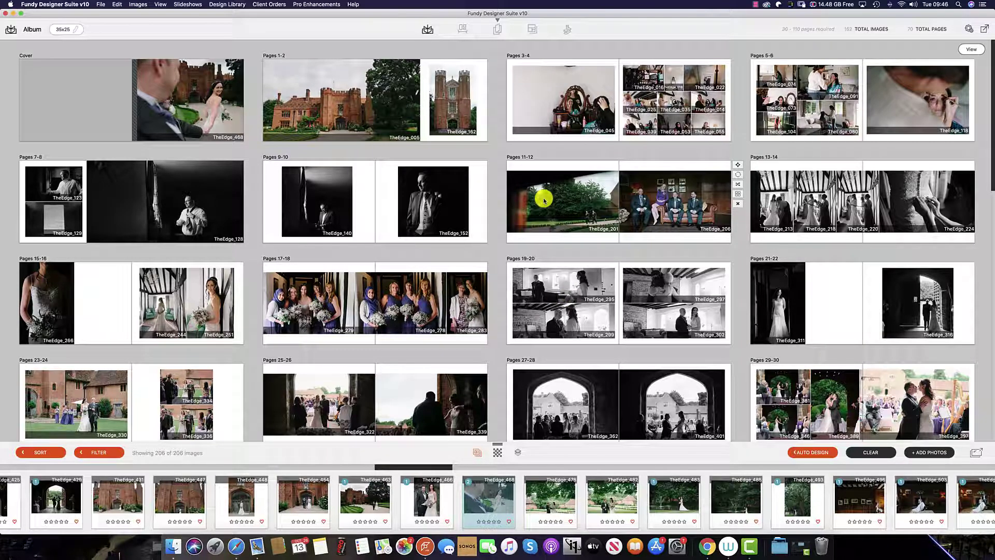
# Open the cover on its own and lower its photo to leave a white band at the top.
pyautogui.doubleClick(187, 102)
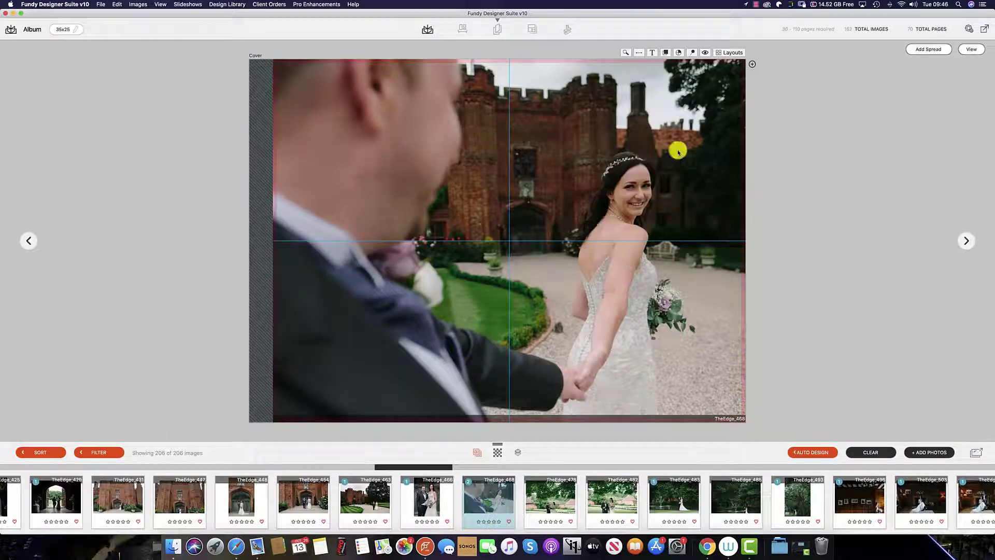
pyautogui.click(551, 124)
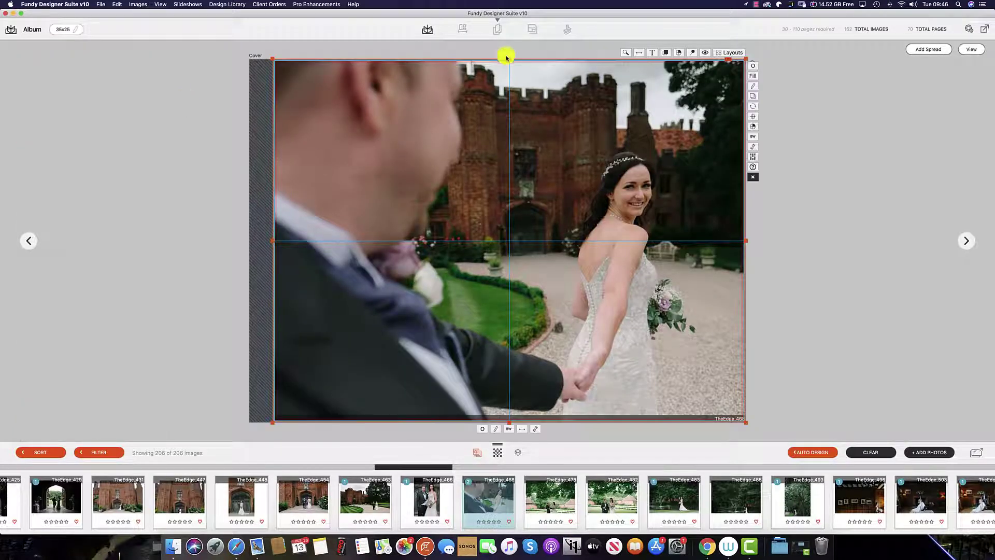
pyautogui.moveTo(510, 59); pyautogui.dragTo(513, 151)
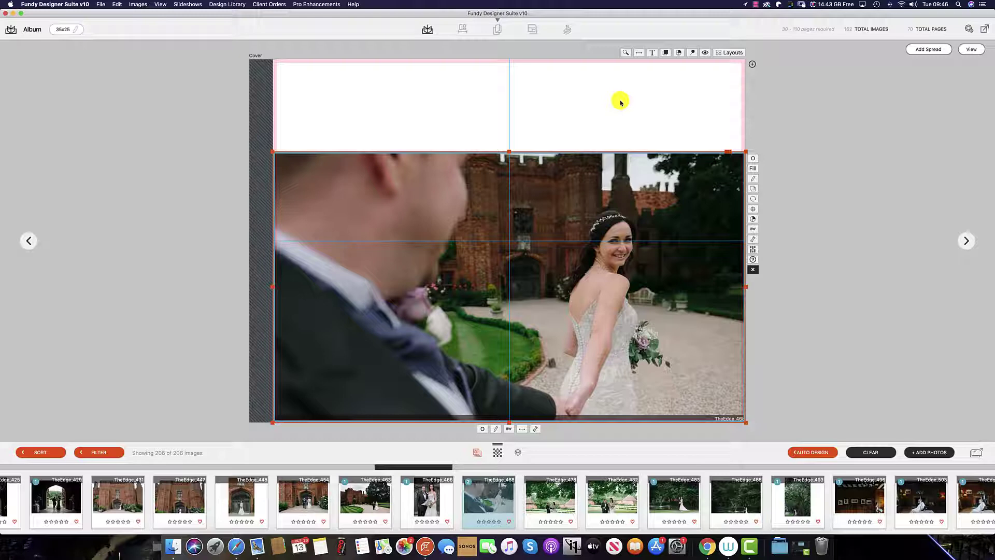
# Add a 'Custom Text Area' text box and move it into the white top band.
pyautogui.click(652, 54)
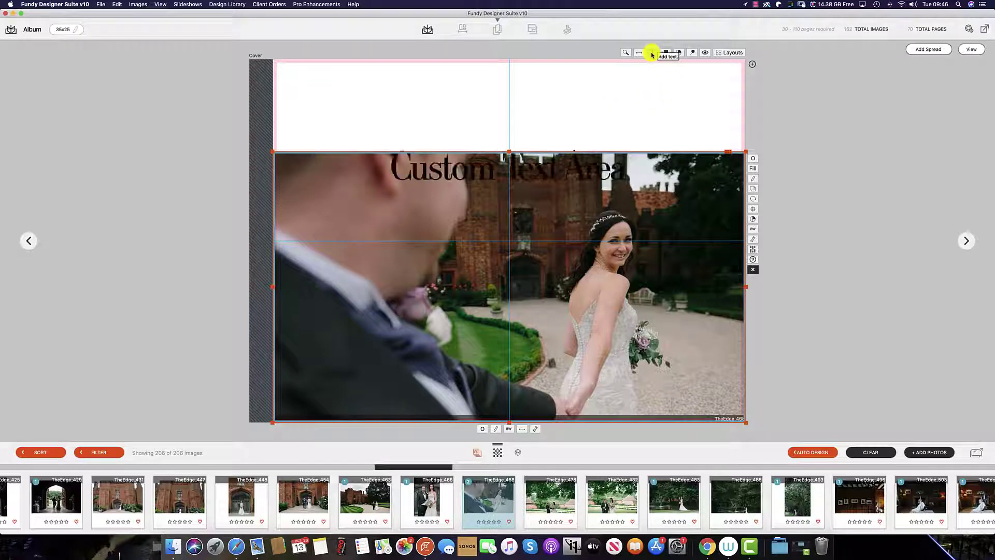
pyautogui.click(581, 163)
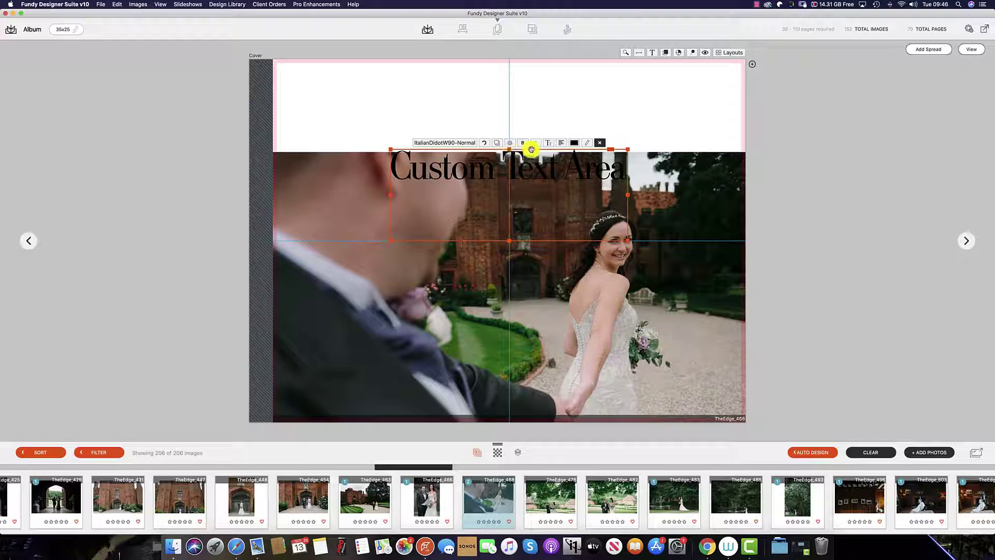
pyautogui.moveTo(531, 150); pyautogui.dragTo(527, 105)
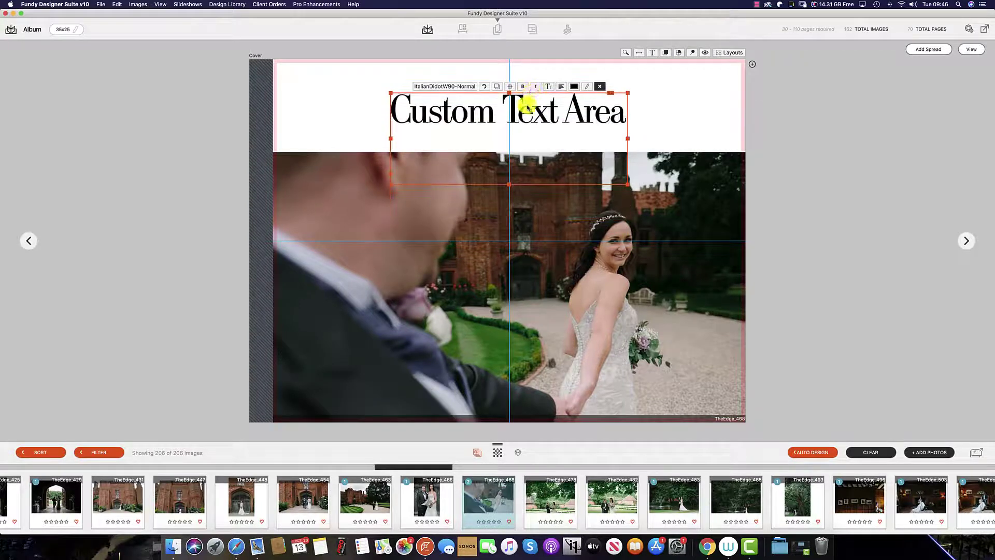
# Replace the placeholder text with the title 'Sam and Louise'.
pyautogui.doubleClick(549, 110)
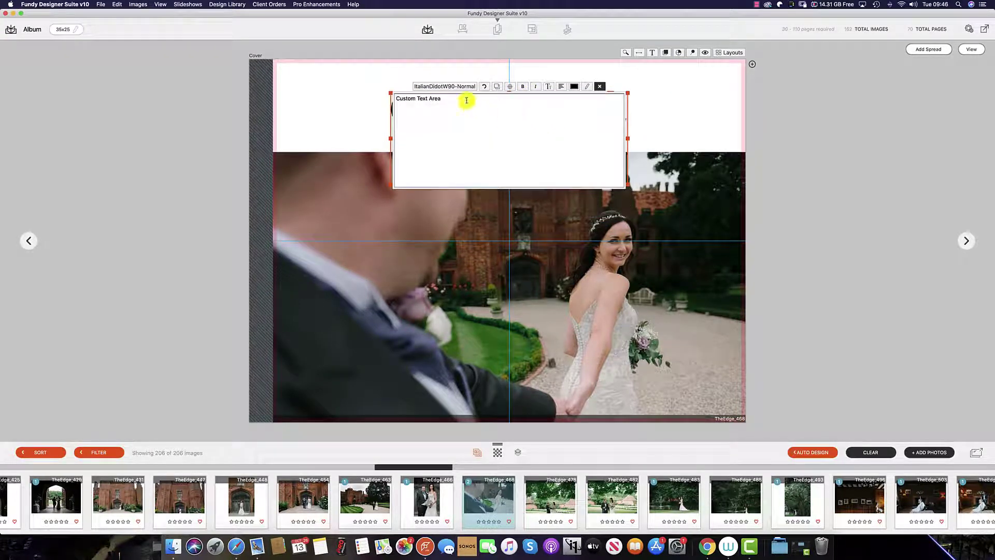
pyautogui.moveTo(466, 100); pyautogui.dragTo(377, 95)
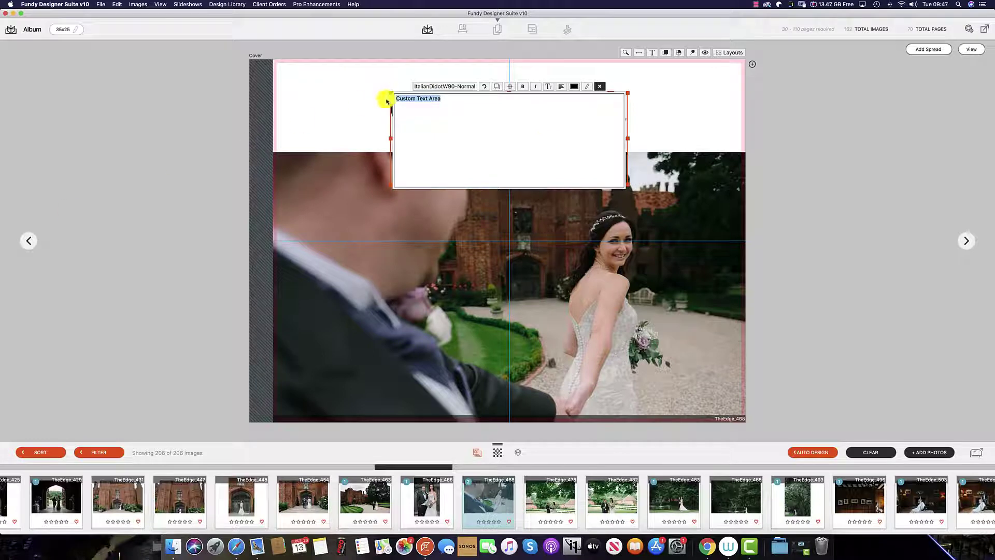
pyautogui.write('Sam and Louise')
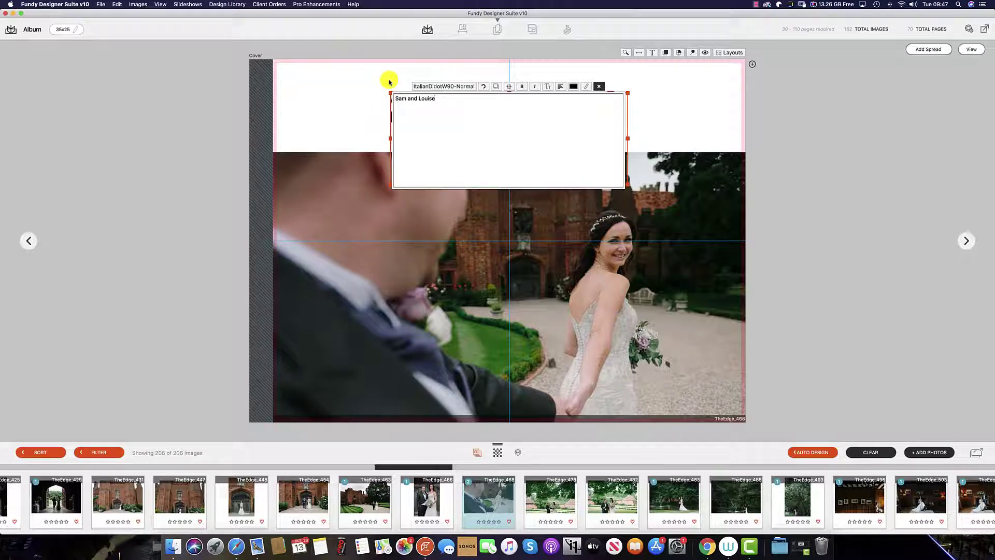
pyautogui.click(656, 95)
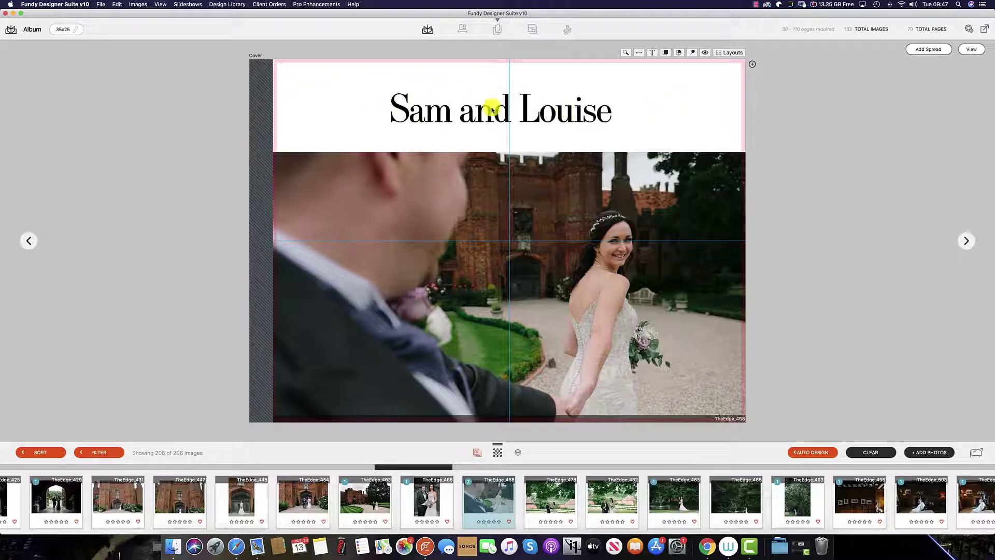
# Set the title to 72 pt and widen its box to one line, placed higher and left.
pyautogui.click(583, 110)
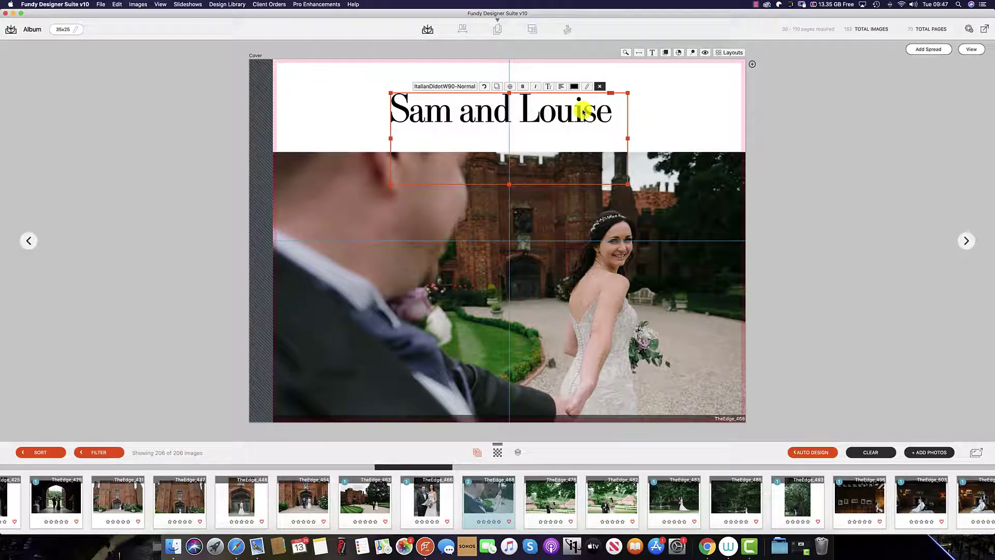
pyautogui.click(549, 87)
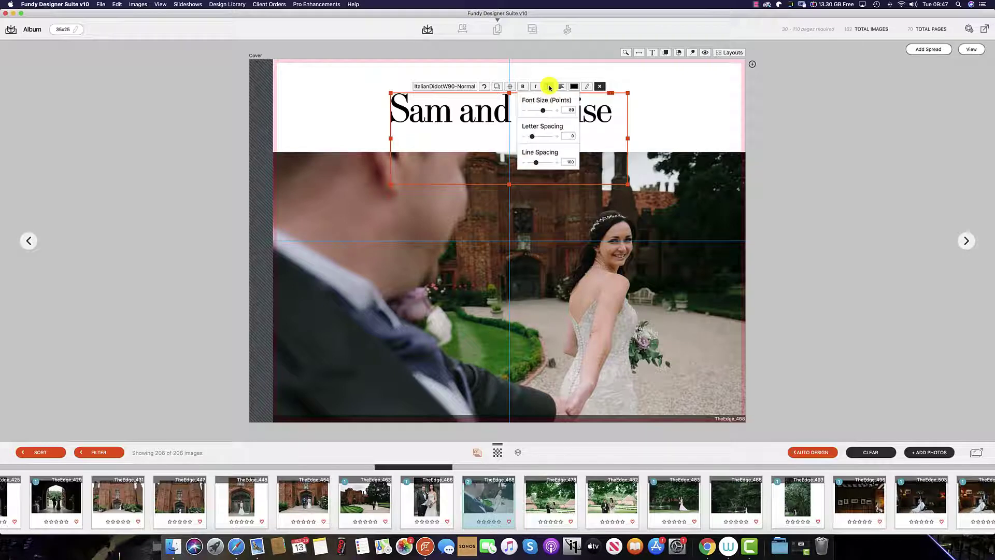
pyautogui.moveTo(542, 111)
pyautogui.mouseDown()
pyautogui.moveTo(527, 110)
pyautogui.moveTo(548, 112)
pyautogui.mouseUp()
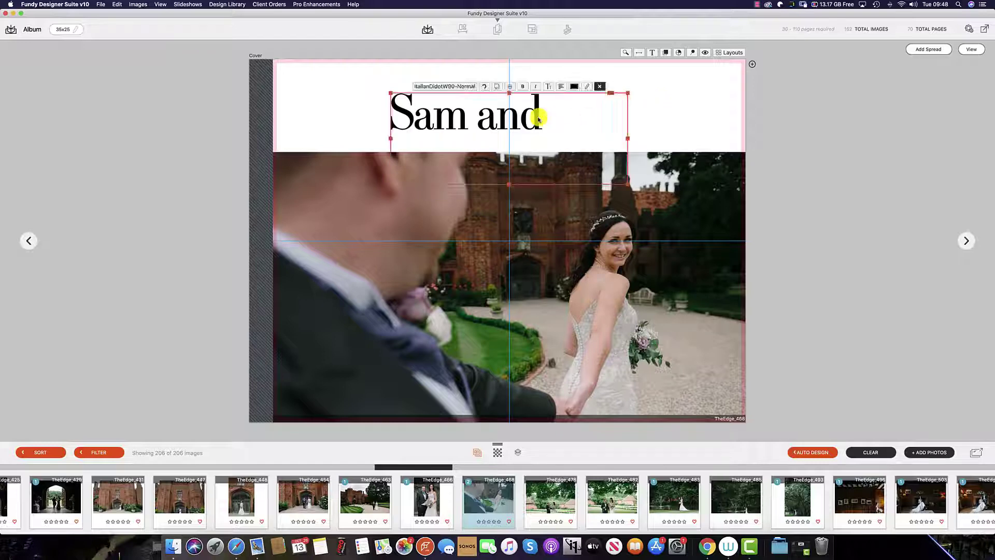
pyautogui.moveTo(627, 138); pyautogui.dragTo(696, 138)
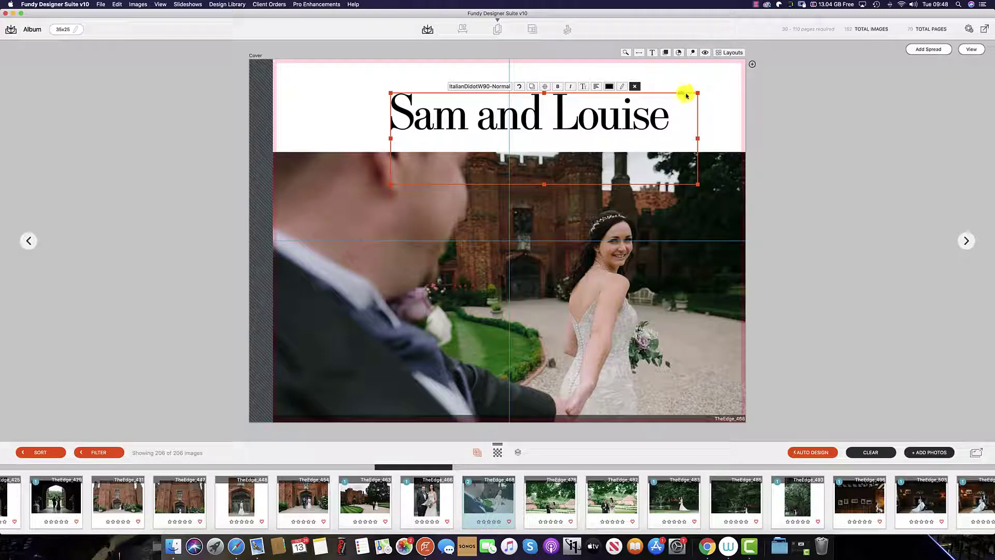
pyautogui.moveTo(676, 91)
pyautogui.mouseDown()
pyautogui.moveTo(598, 80)
pyautogui.moveTo(573, 165)
pyautogui.moveTo(644, 229)
pyautogui.moveTo(568, 175)
pyautogui.moveTo(630, 88)
pyautogui.moveTo(673, 78)
pyautogui.mouseUp()
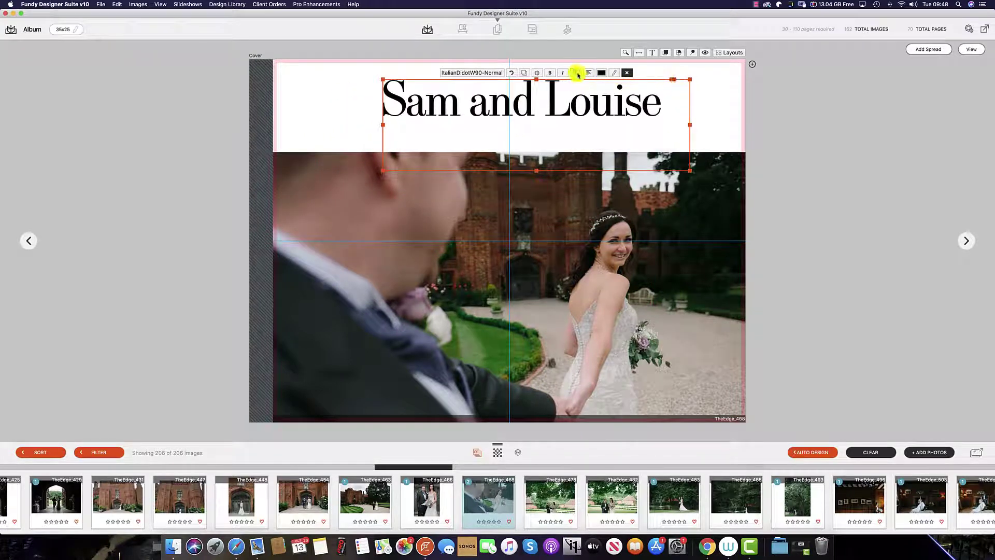
pyautogui.click(589, 74)
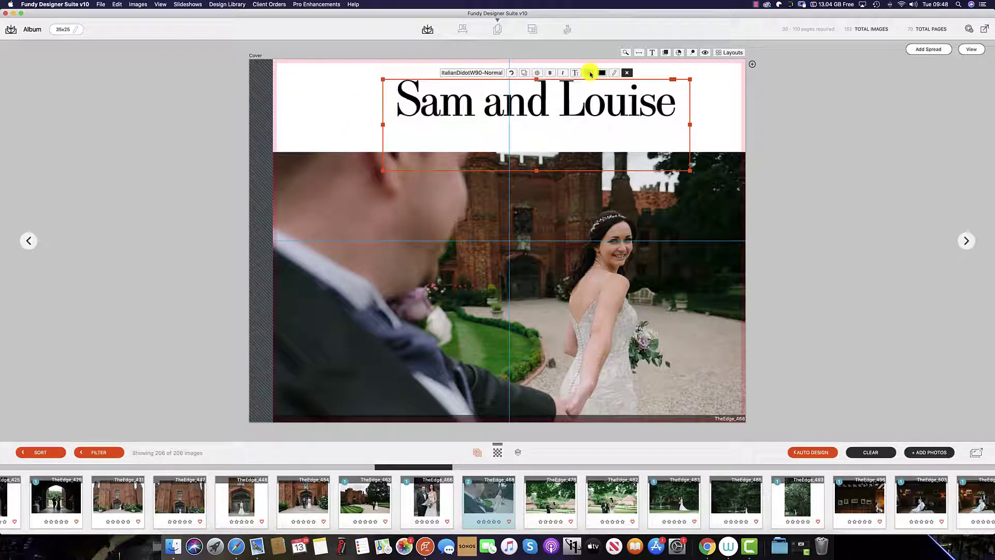
pyautogui.click(590, 74)
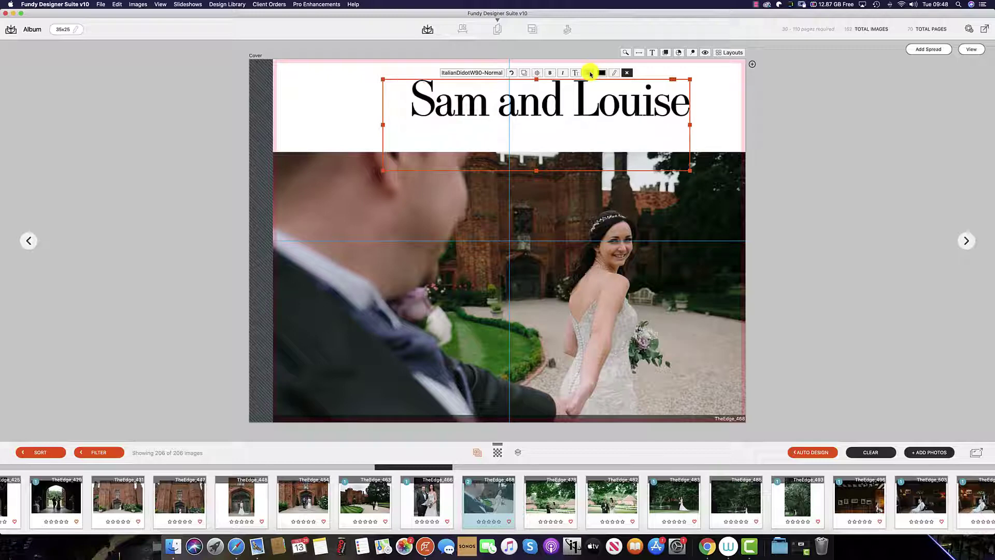
pyautogui.click(590, 75)
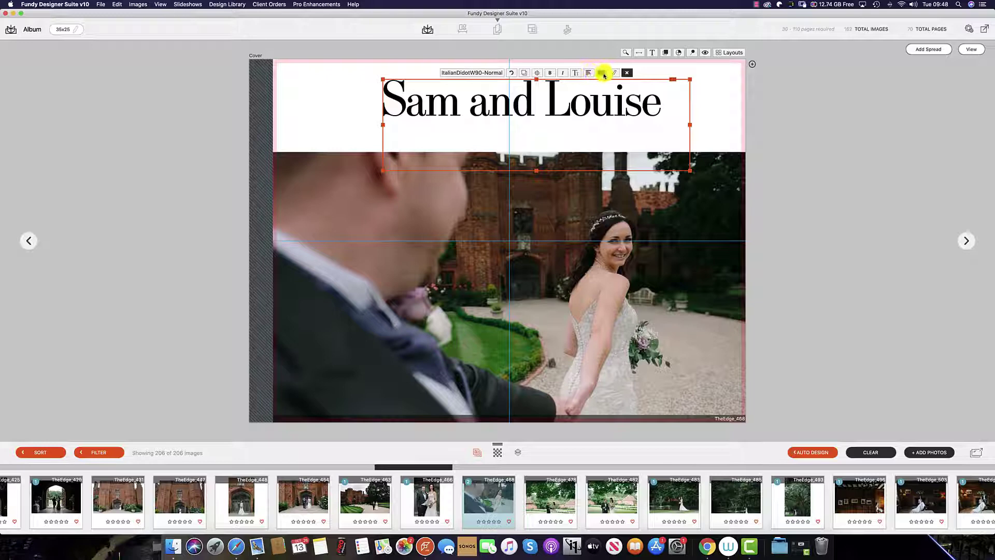
# Colour the 'Sam and Louise' title pale grey-green, RGB 196, 219, 214.
pyautogui.click(601, 74)
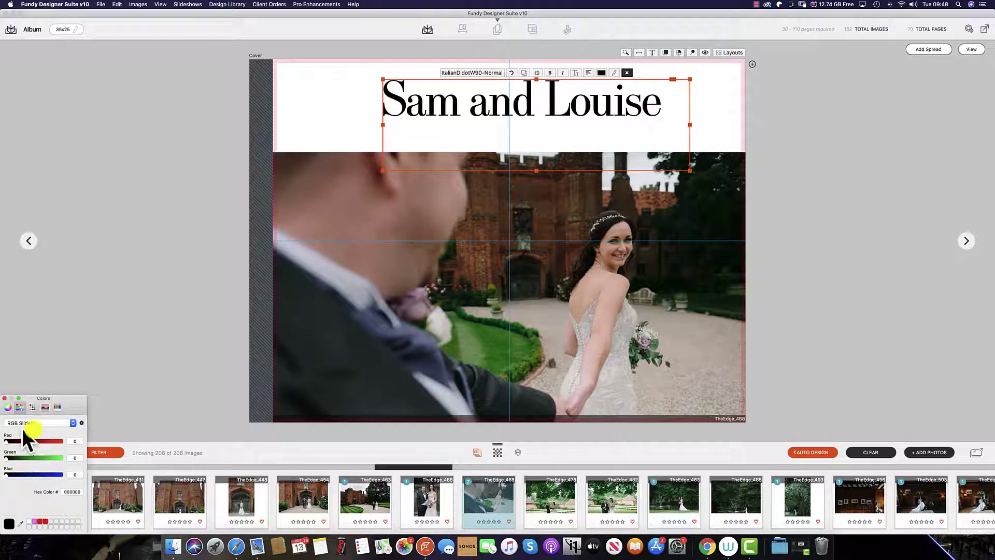
pyautogui.moveTo(6, 441); pyautogui.dragTo(51, 476)
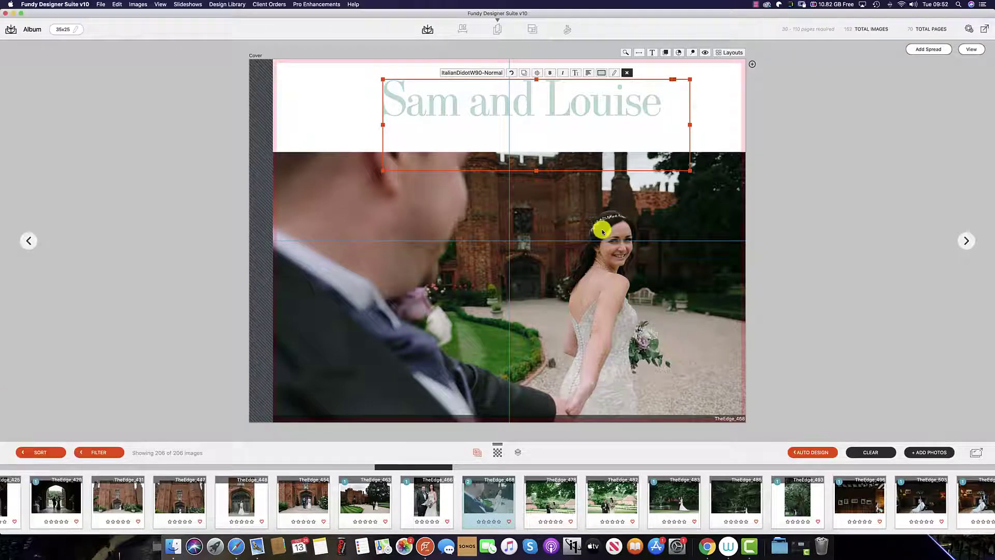
pyautogui.click(447, 73)
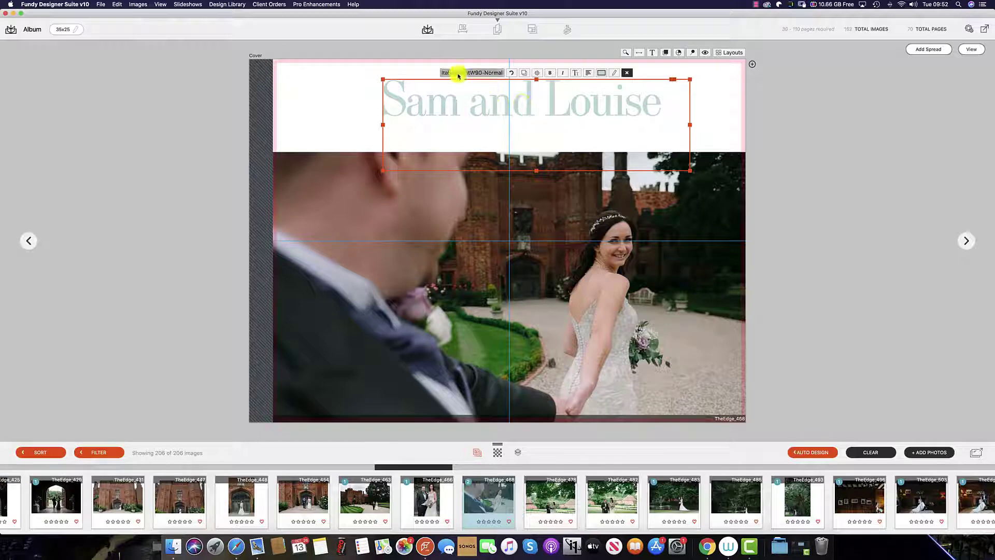
pyautogui.click(465, 73)
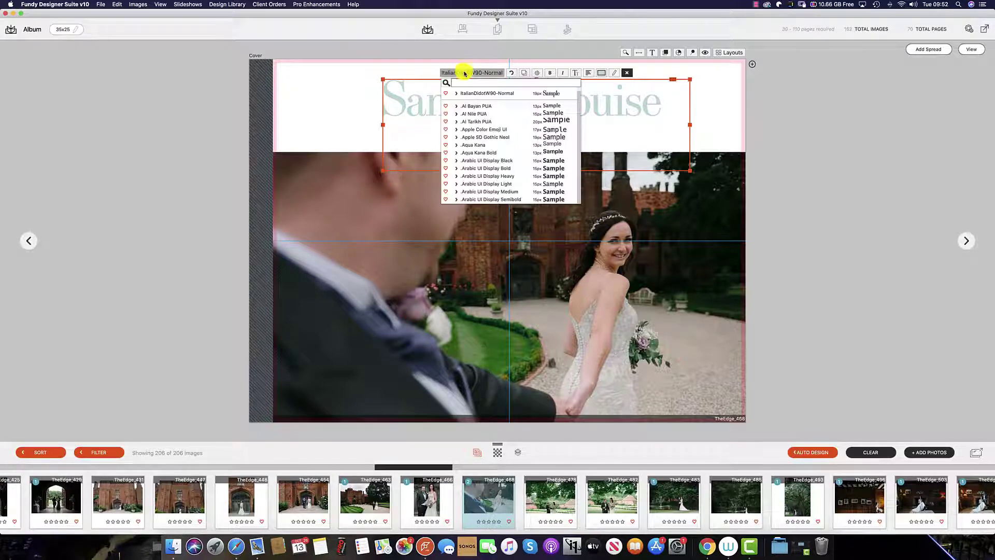
pyautogui.scroll(-10, 521, 152)
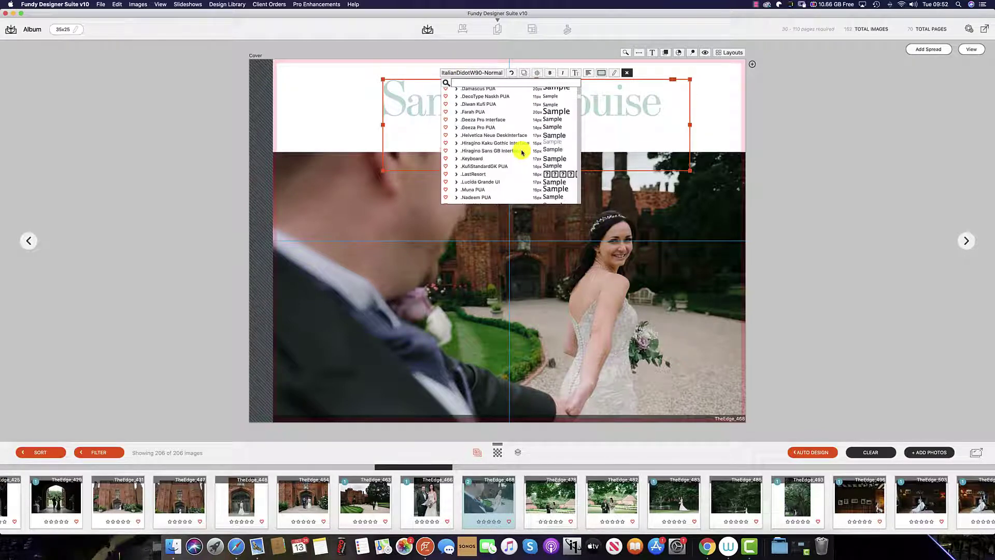
pyautogui.scroll(-10, 521, 152)
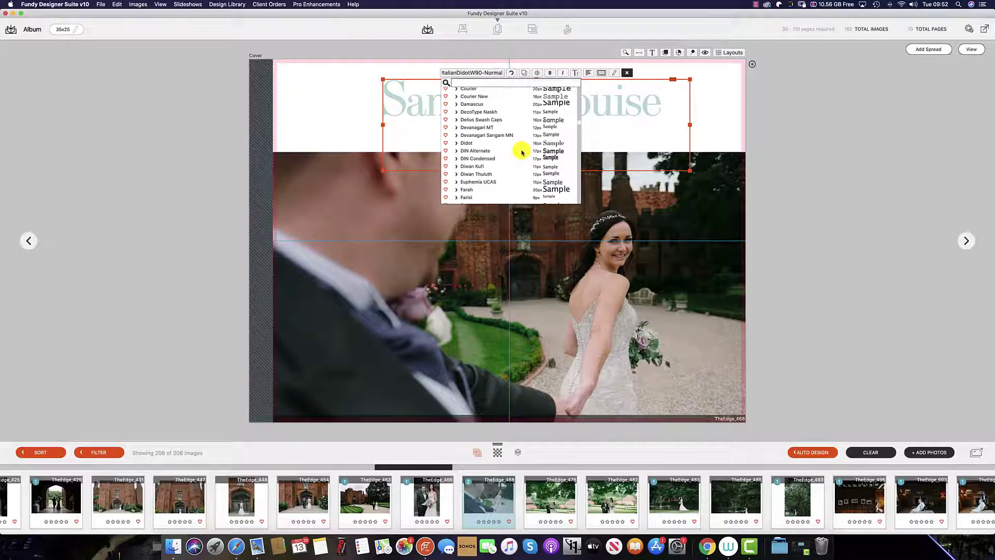
pyautogui.click(706, 107)
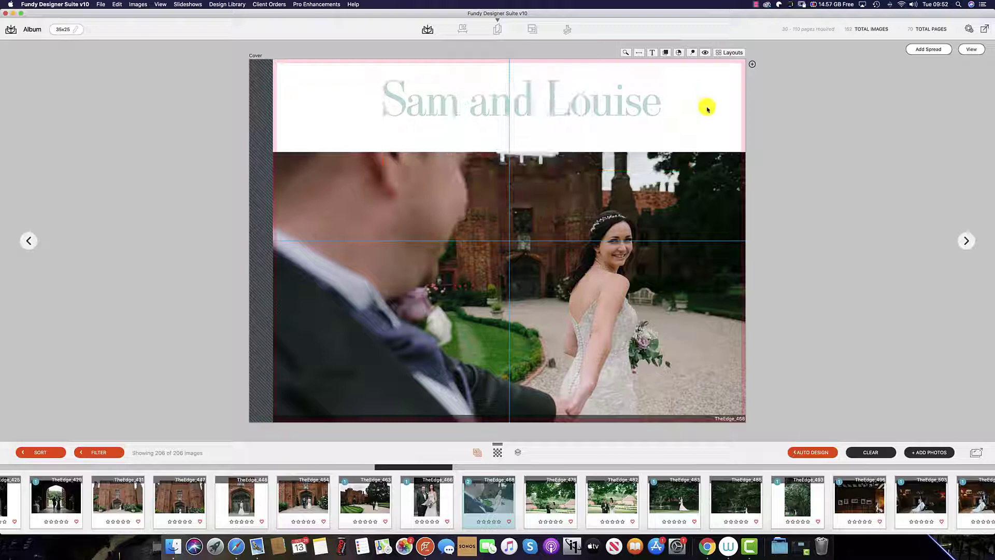
pyautogui.click(556, 104)
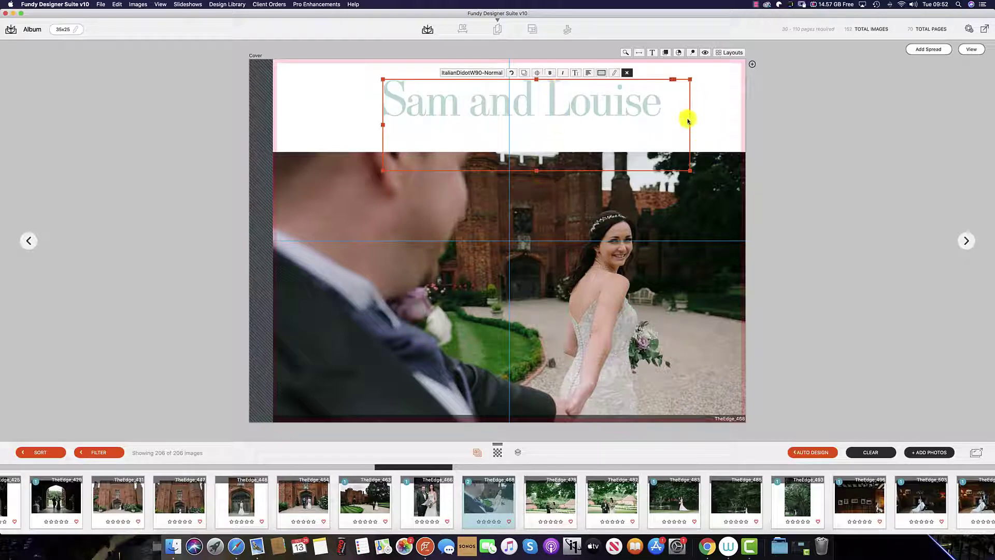
# Extend the photo to the cover's top edge and shift the title slightly left and lower over it.
pyautogui.moveTo(689, 123); pyautogui.dragTo(676, 123)
pyautogui.click(534, 174)
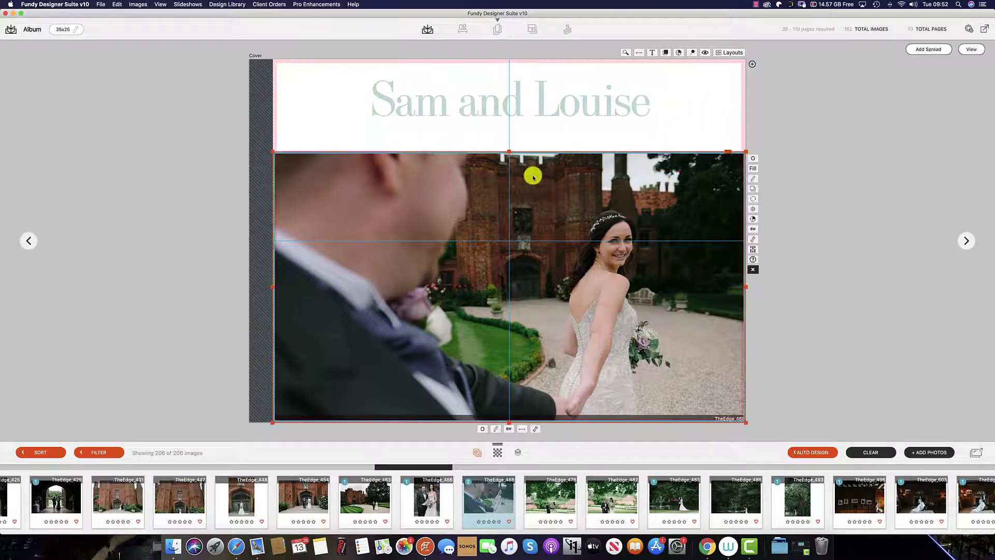
pyautogui.moveTo(510, 152); pyautogui.dragTo(513, 58)
pyautogui.click(542, 102)
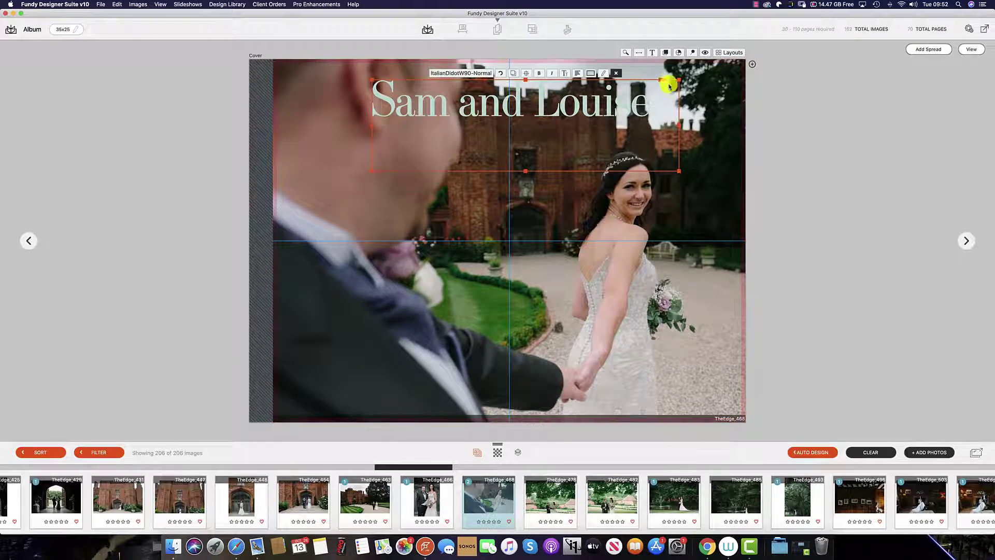
pyautogui.moveTo(662, 78); pyautogui.dragTo(660, 104)
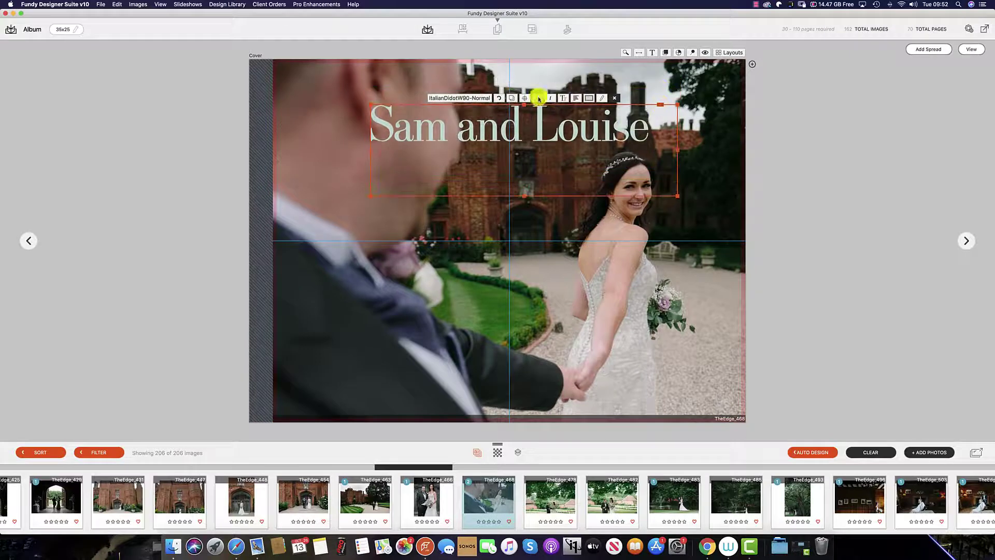
# Reduce the title's font size and shrink its text box to fit, centred near the photo's top.
pyautogui.click(571, 99)
pyautogui.moveTo(562, 123); pyautogui.dragTo(553, 123)
pyautogui.moveTo(678, 196); pyautogui.dragTo(573, 100)
pyautogui.click(484, 106)
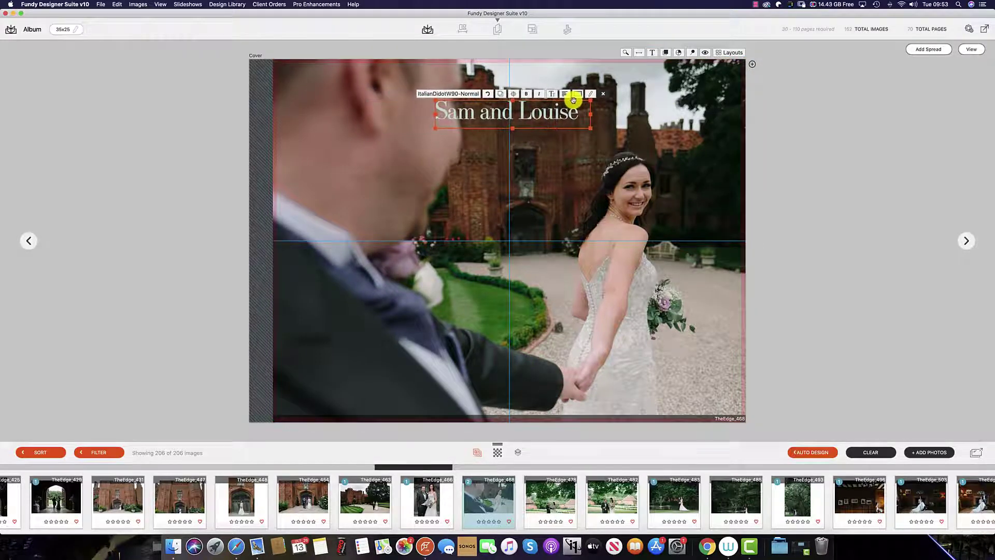
pyautogui.click(640, 148)
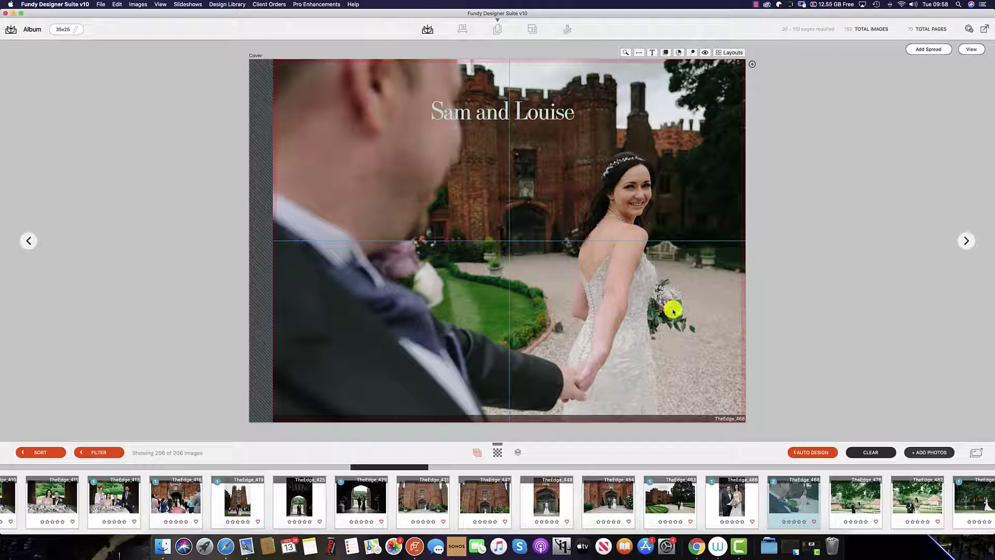
# Import whitewatermark copyZEN.png from the Desktop, sorting files by Date Modified to find it.
pyautogui.click(935, 453)
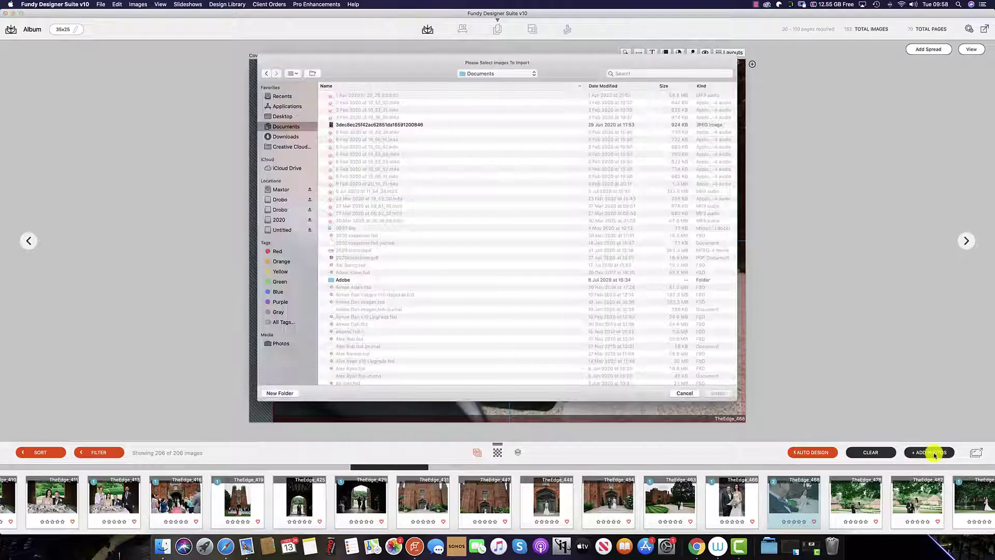
pyautogui.click(289, 118)
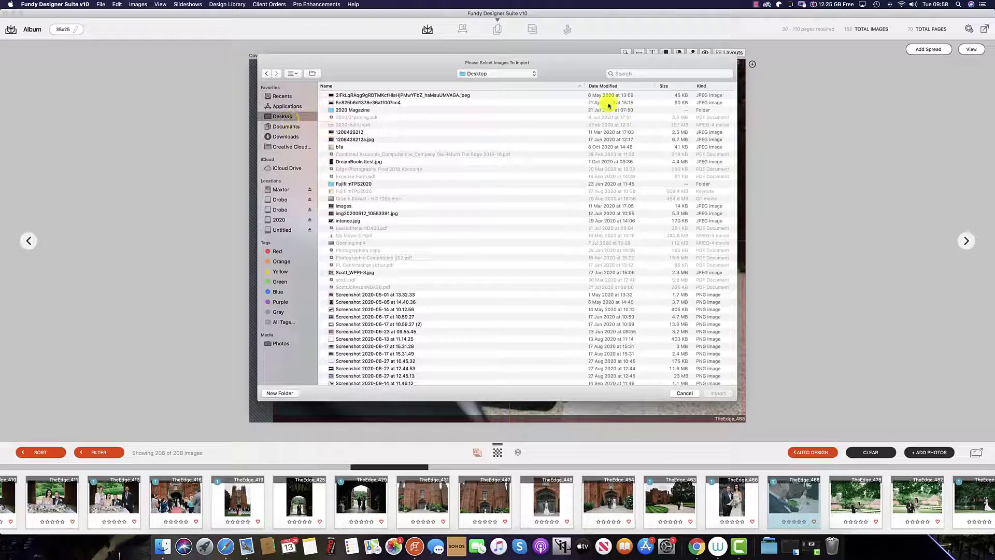
pyautogui.click(610, 88)
pyautogui.click(602, 86)
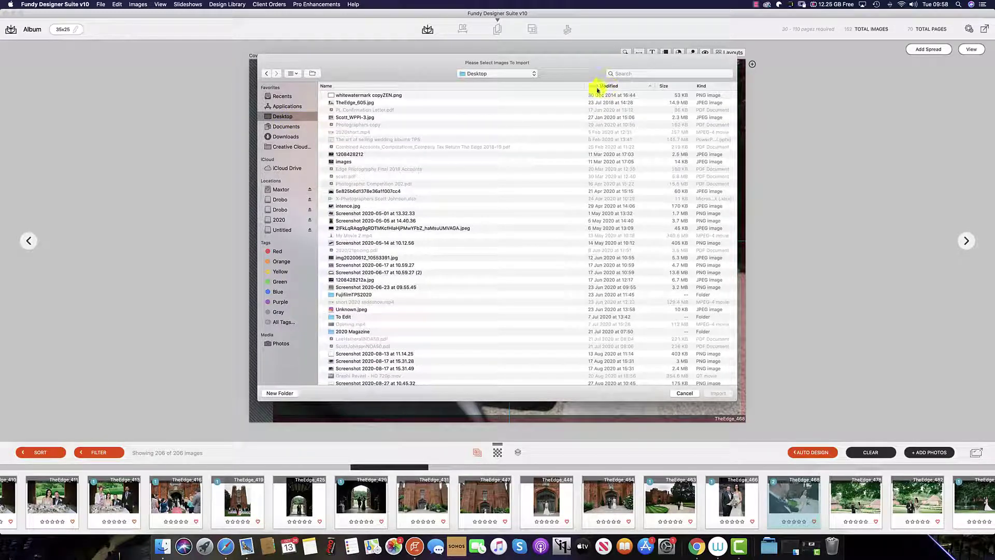
pyautogui.click(363, 96)
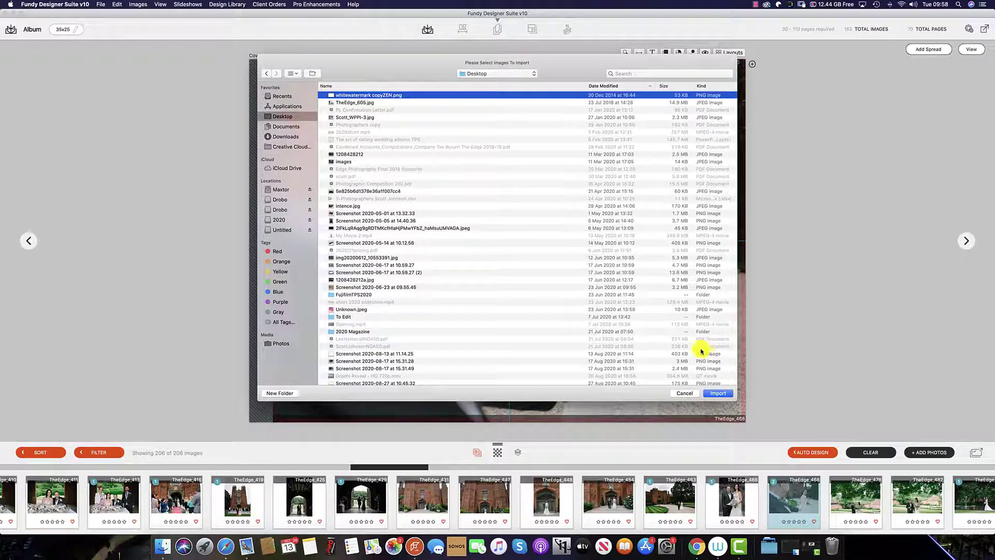
pyautogui.click(716, 392)
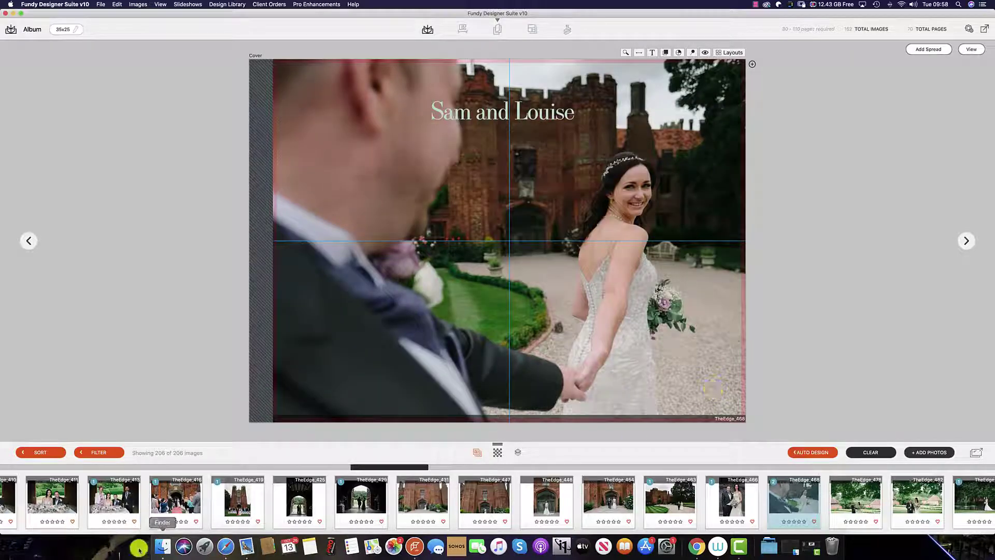
# Switch the image strip to the graphics collection, showing the white watermark logo first.
pyautogui.hscroll(-10, 212, 516)
pyautogui.hscroll(-15, 213, 515)
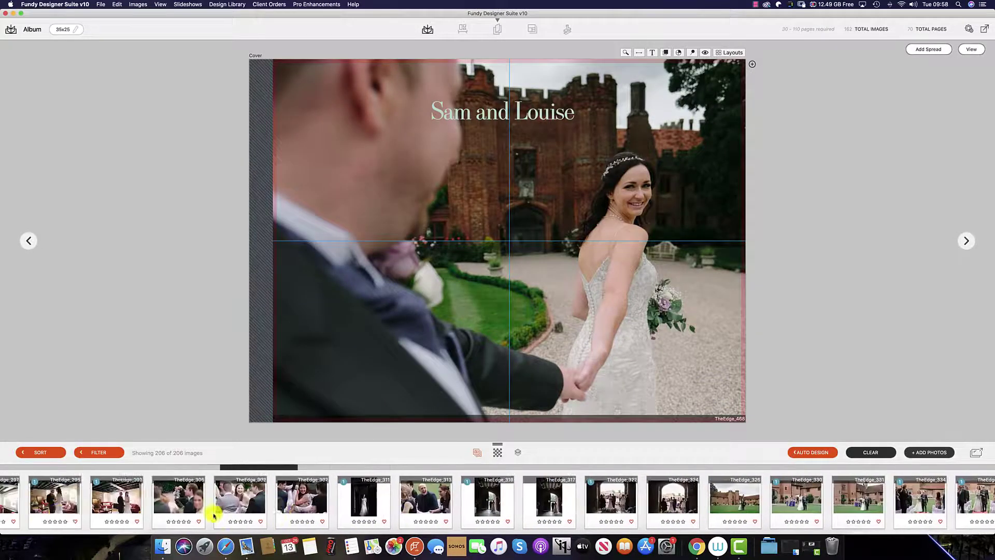
pyautogui.hscroll(-10, 213, 516)
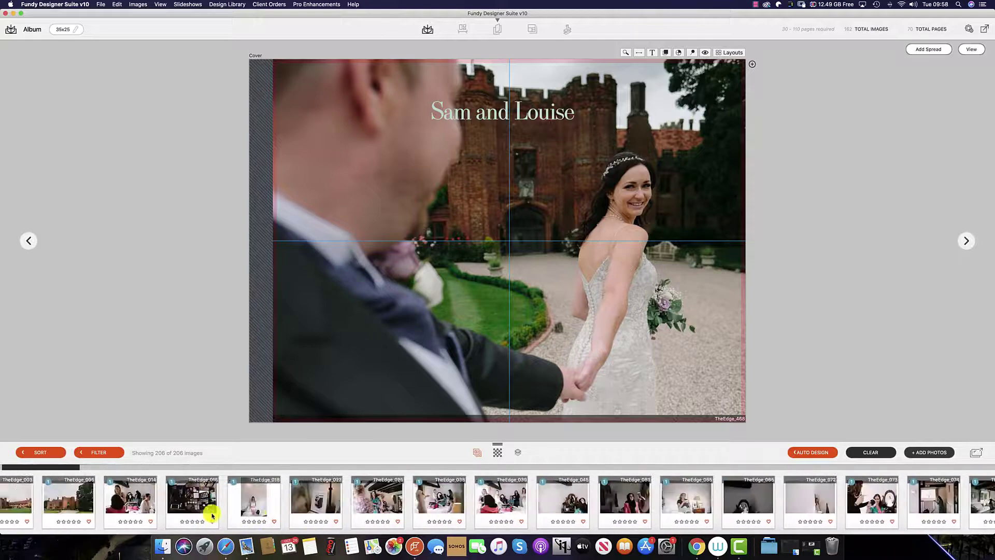
pyautogui.moveTo(60, 466); pyautogui.dragTo(956, 468)
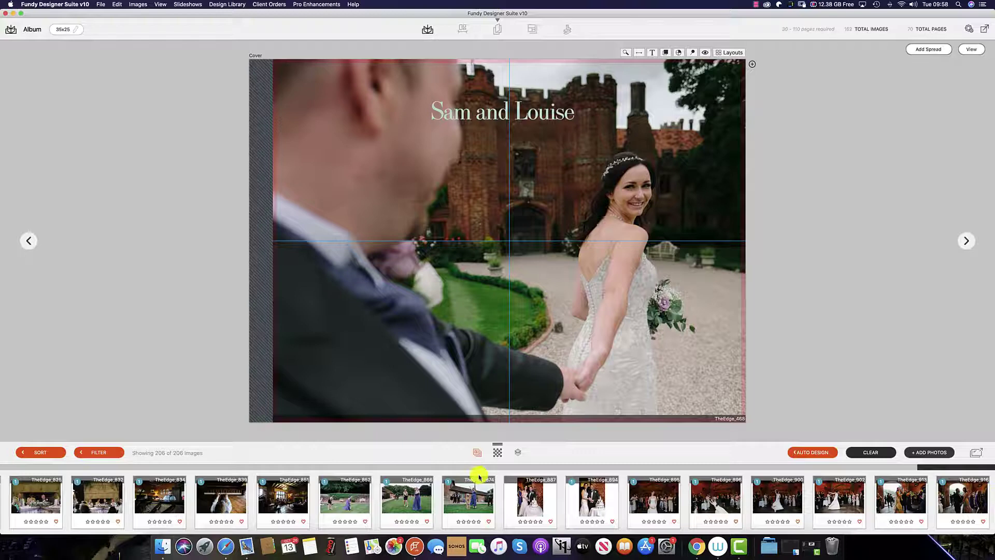
pyautogui.click(517, 453)
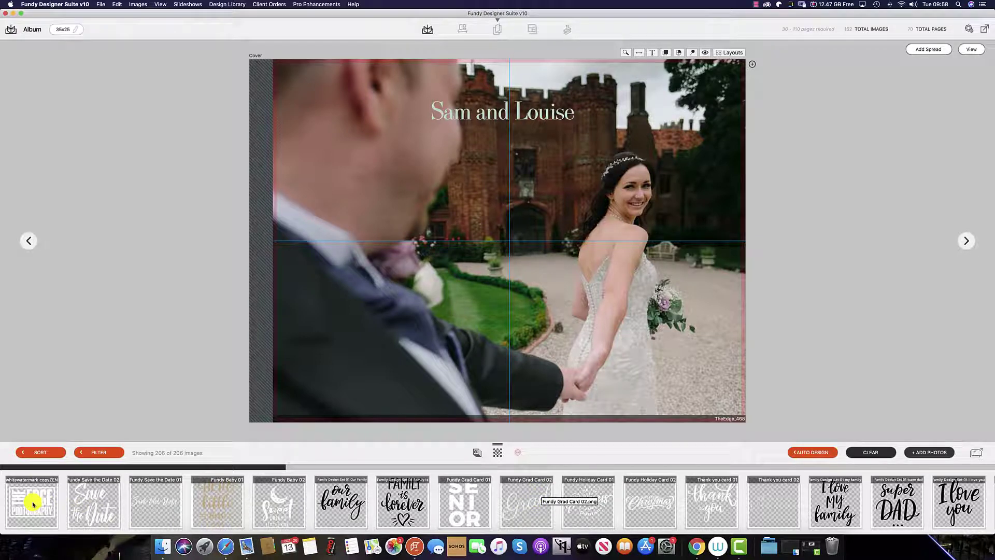
# Place the THE EDGE PHOTOGRAPHY watermark on the cover and shrink it into the bottom-left corner.
pyautogui.moveTo(32, 504); pyautogui.dragTo(661, 369)
pyautogui.click(661, 355)
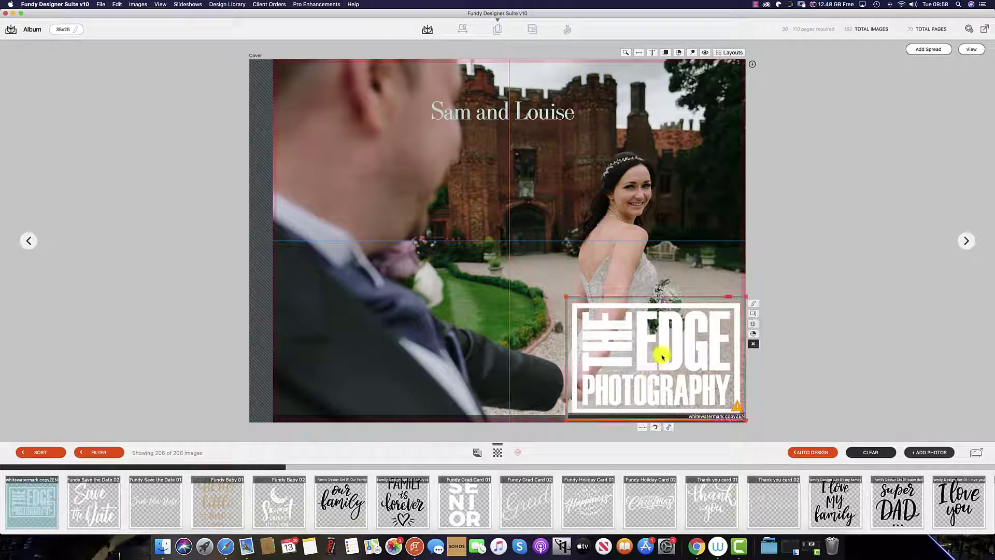
pyautogui.moveTo(572, 299); pyautogui.dragTo(329, 360)
pyautogui.click(337, 336)
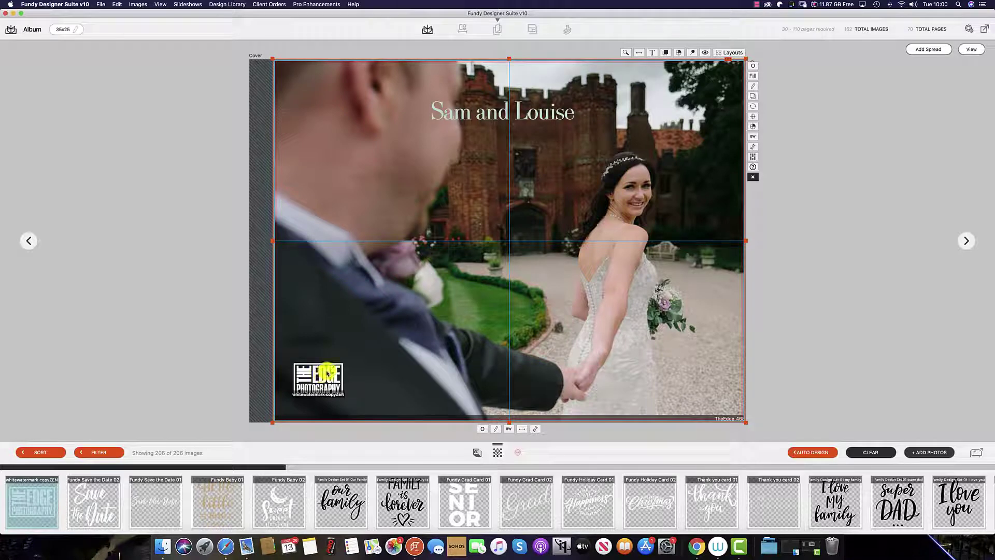
pyautogui.click(326, 372)
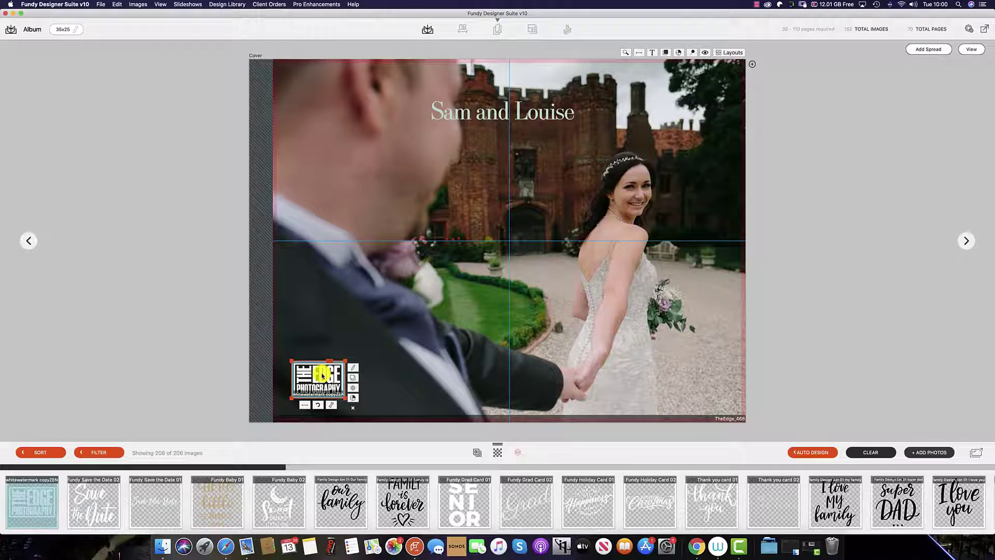
# Lower the cover logo's opacity until it is nearly transparent.
pyautogui.click(331, 405)
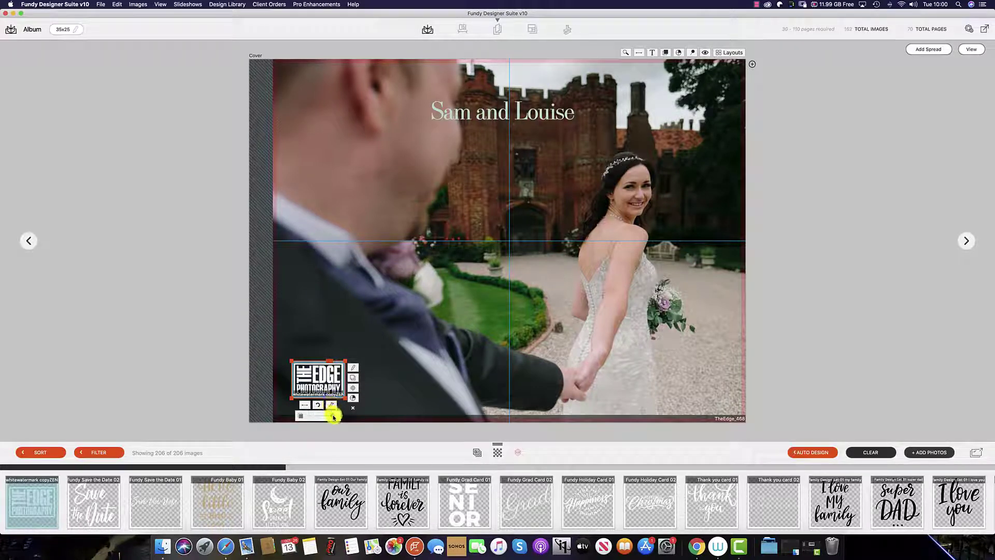
pyautogui.moveTo(331, 414); pyautogui.dragTo(316, 418)
pyautogui.click(406, 387)
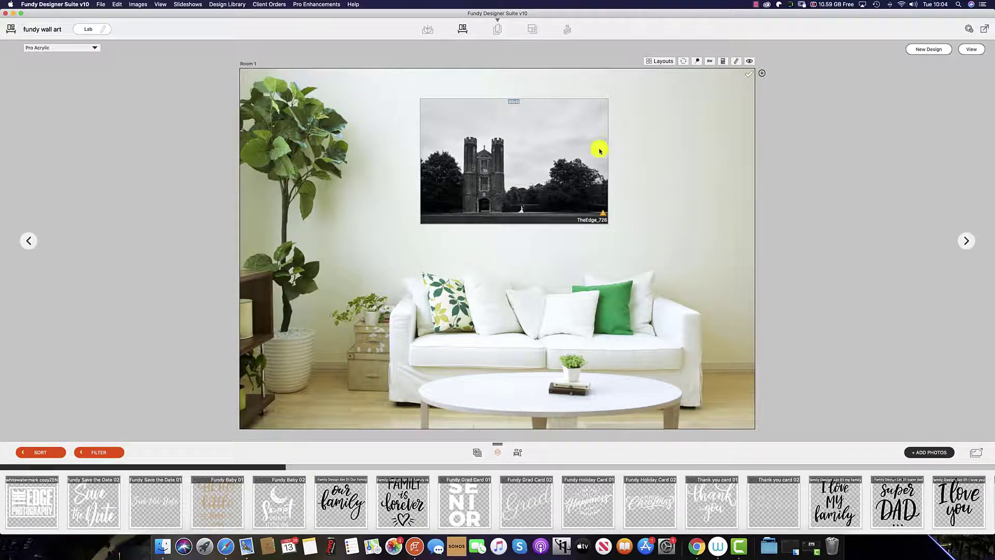
# Open the castle print, drop the THE EDGE PHOTOGRAPHY watermark on it, and shrink it into the bottom-left corner.
pyautogui.doubleClick(543, 148)
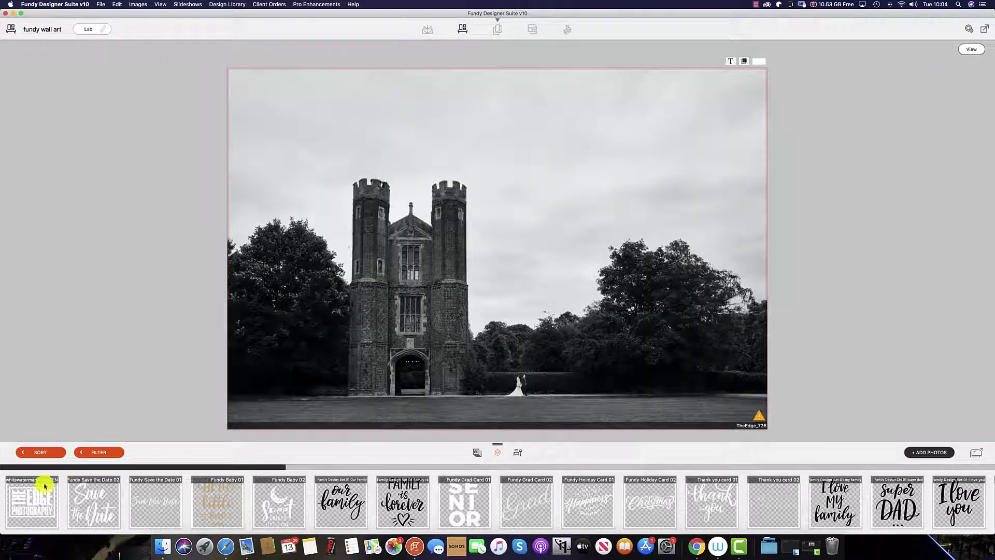
pyautogui.moveTo(34, 495); pyautogui.dragTo(615, 339)
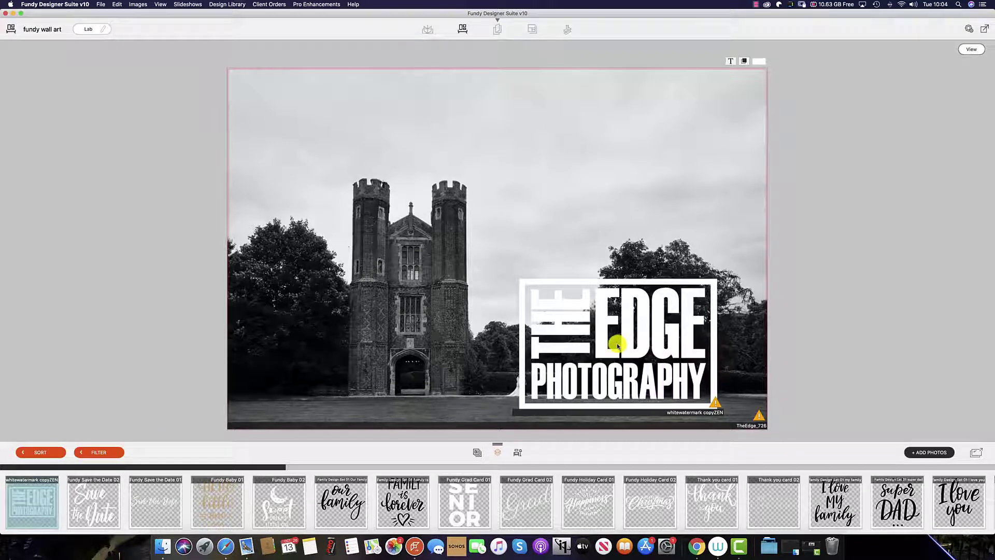
pyautogui.click(642, 326)
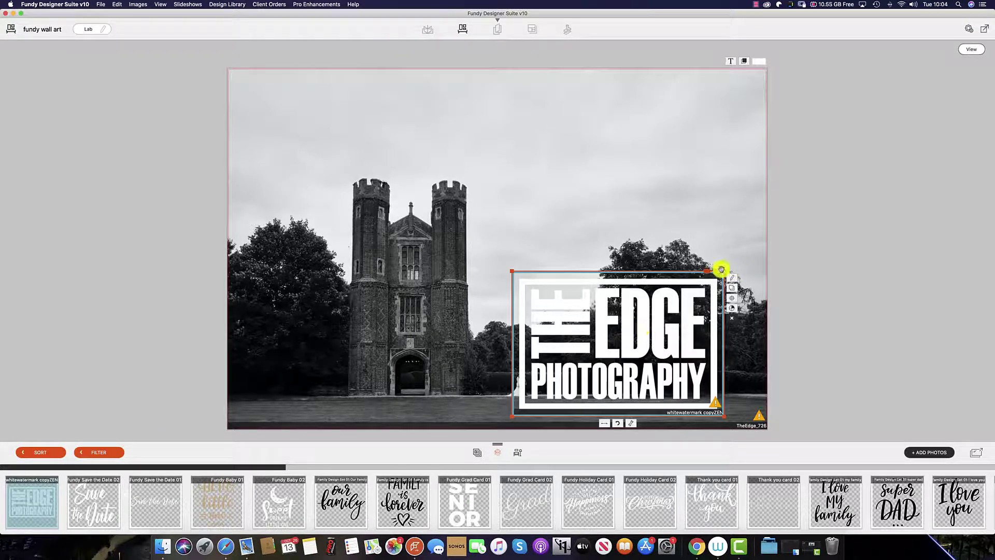
pyautogui.moveTo(722, 269); pyautogui.dragTo(266, 386)
# Rotate the logo 90 degrees to portrait and move it up against the print's left edge.
pyautogui.click(275, 362)
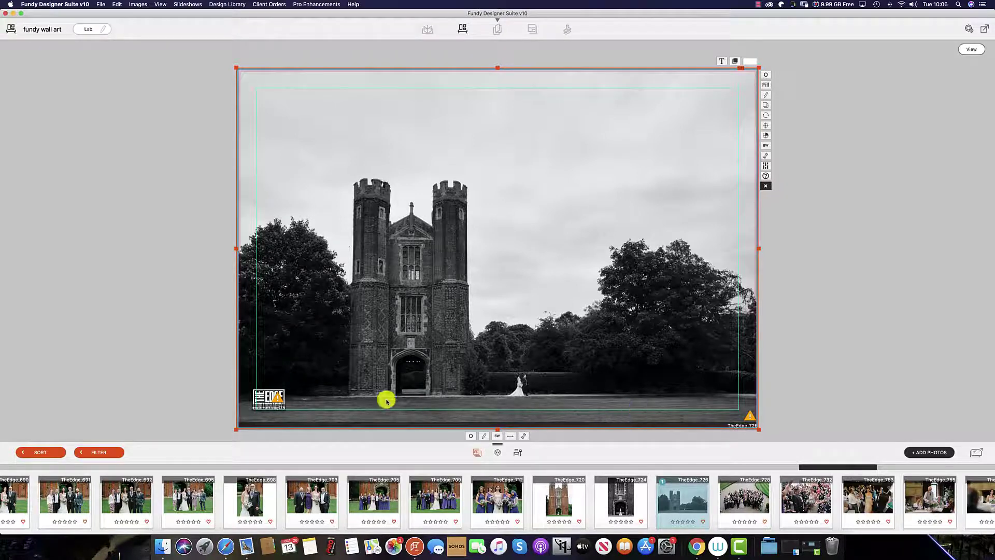
pyautogui.click(263, 396)
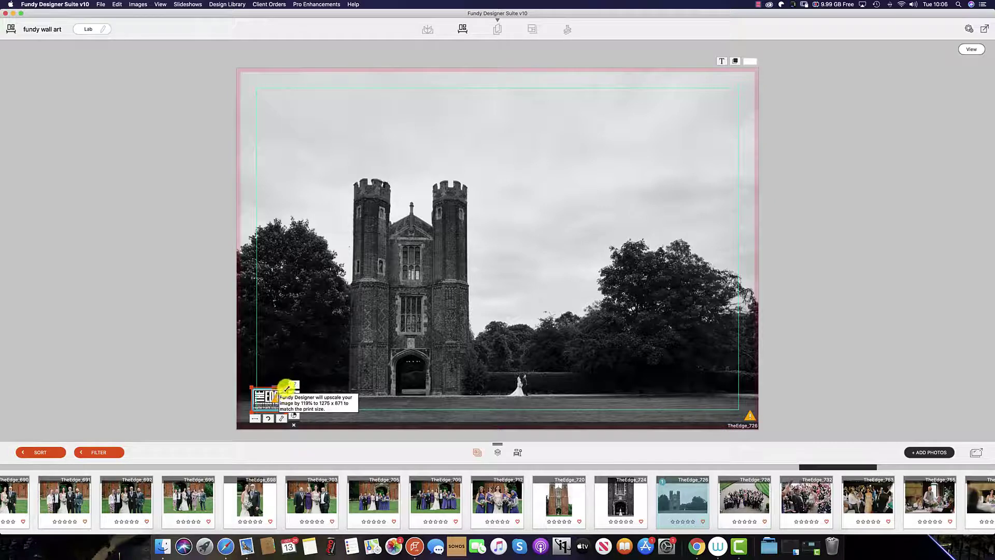
pyautogui.click(267, 419)
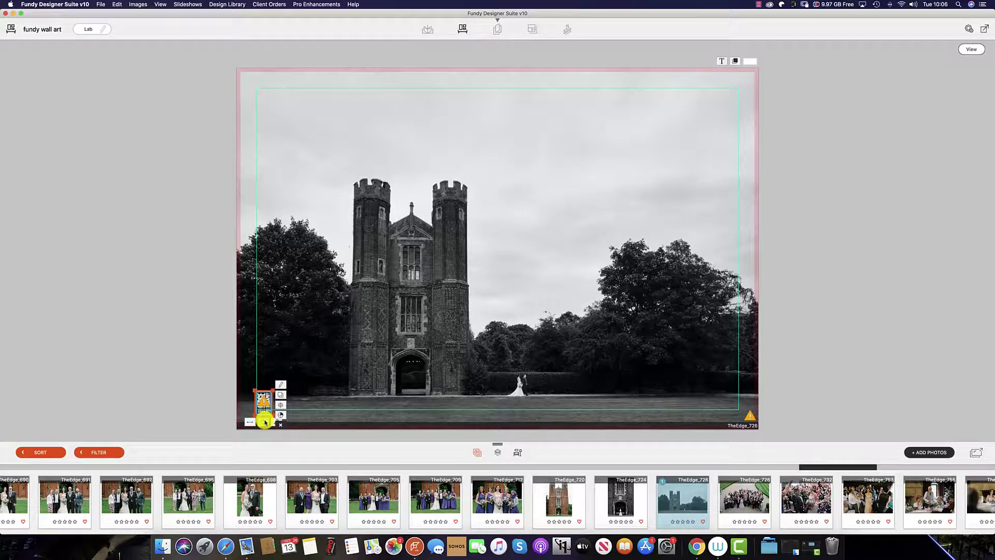
pyautogui.moveTo(260, 389); pyautogui.dragTo(247, 346)
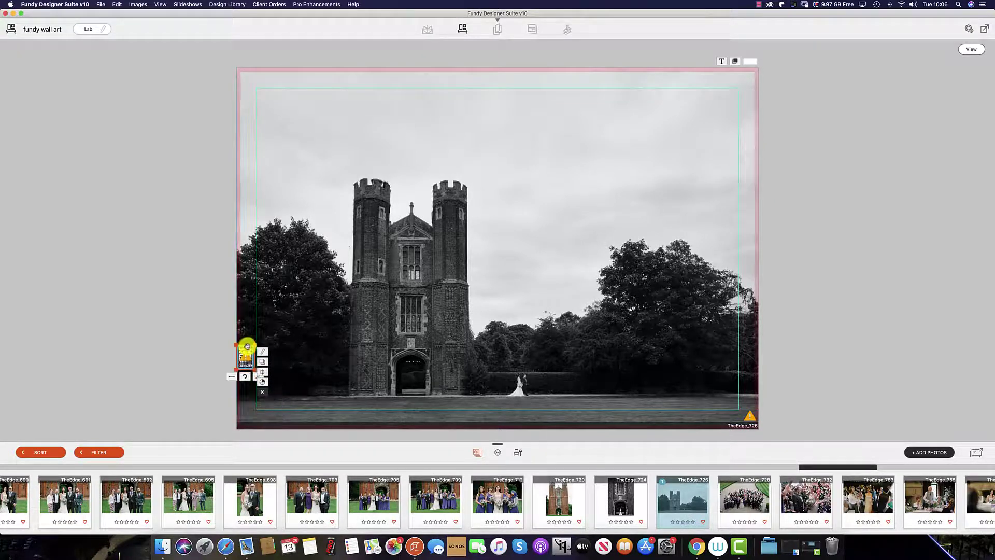
# Nudge the logo slightly right so it sits on the left wrap edge.
pyautogui.click(245, 353)
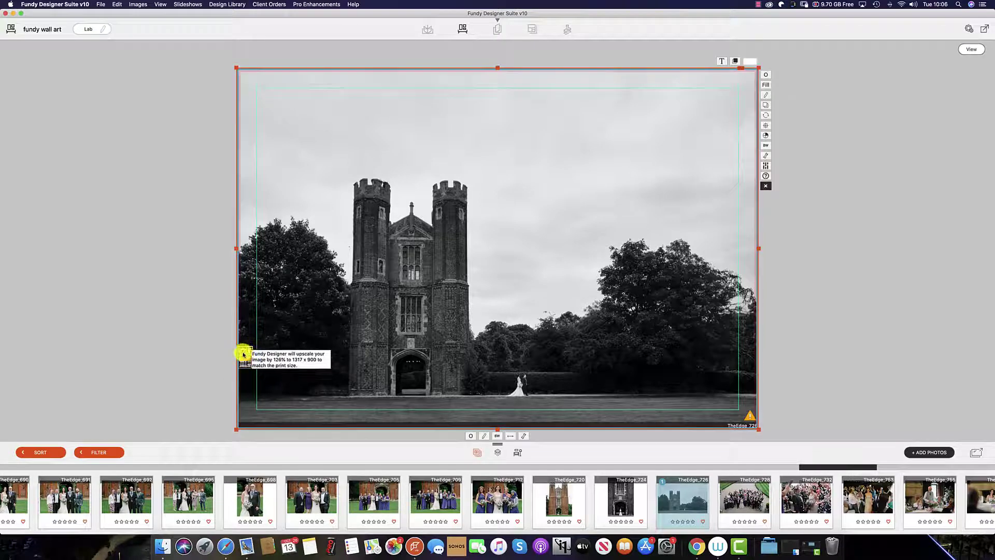
pyautogui.moveTo(245, 345); pyautogui.dragTo(249, 345)
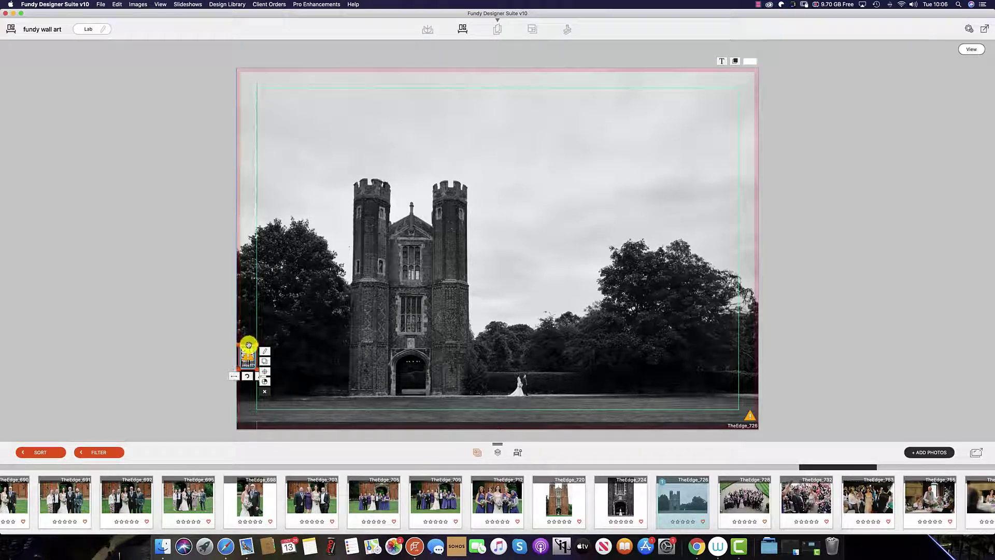
pyautogui.click(288, 368)
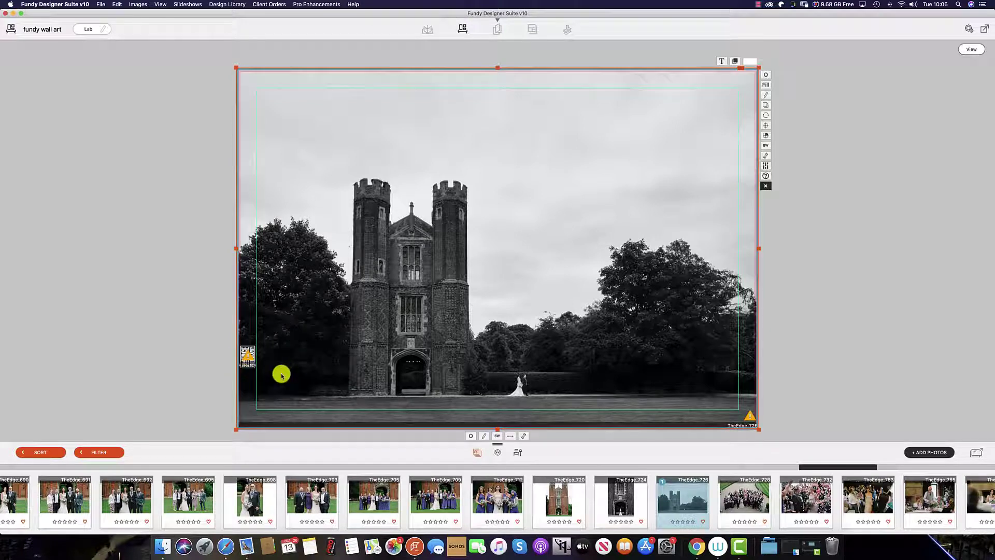
pyautogui.moveTo(248, 355)
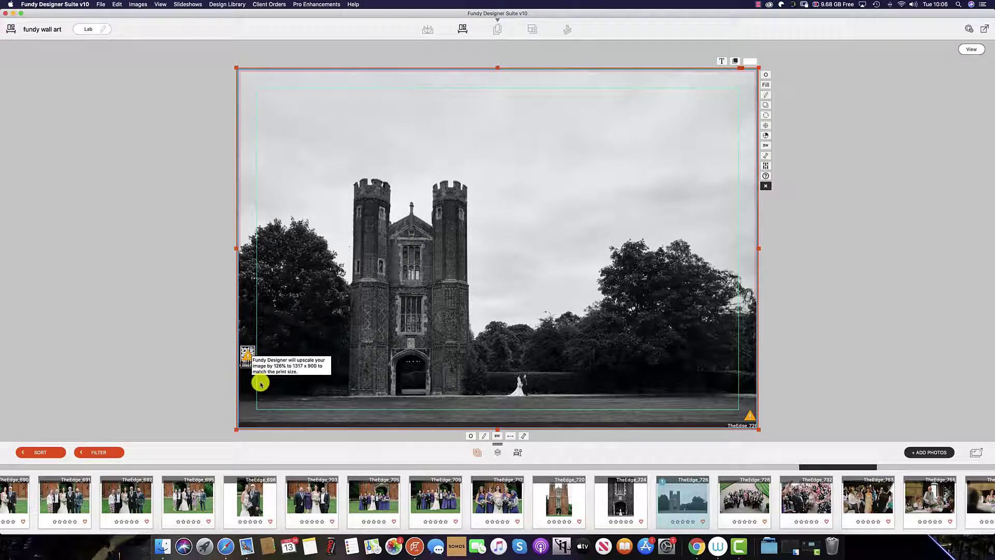